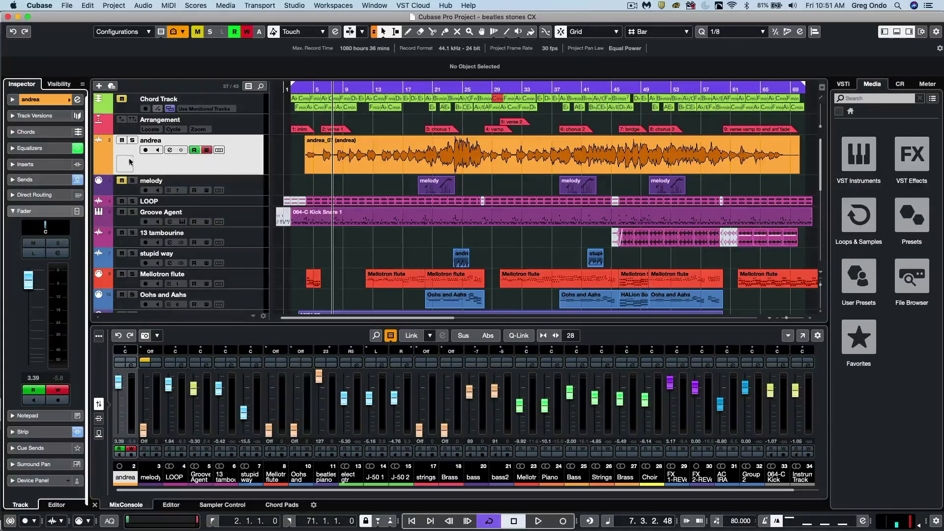
# Expand the andrea track's Sends section to reveal the FX 2-REVerence send at -10.4.
pyautogui.click(41, 180)
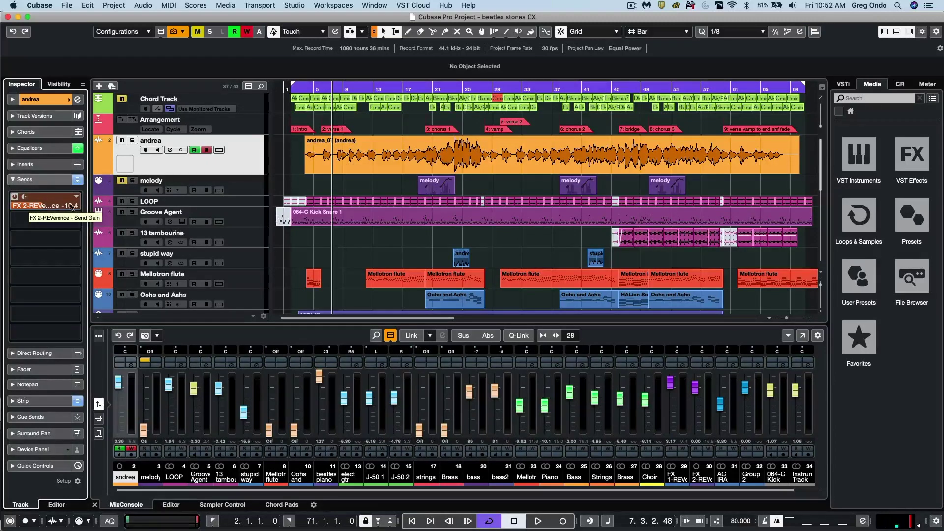
# Add an andrea automation lane for Sends:1-FX 2-REVerence-Level, reading -10.4.
pyautogui.click(104, 170)
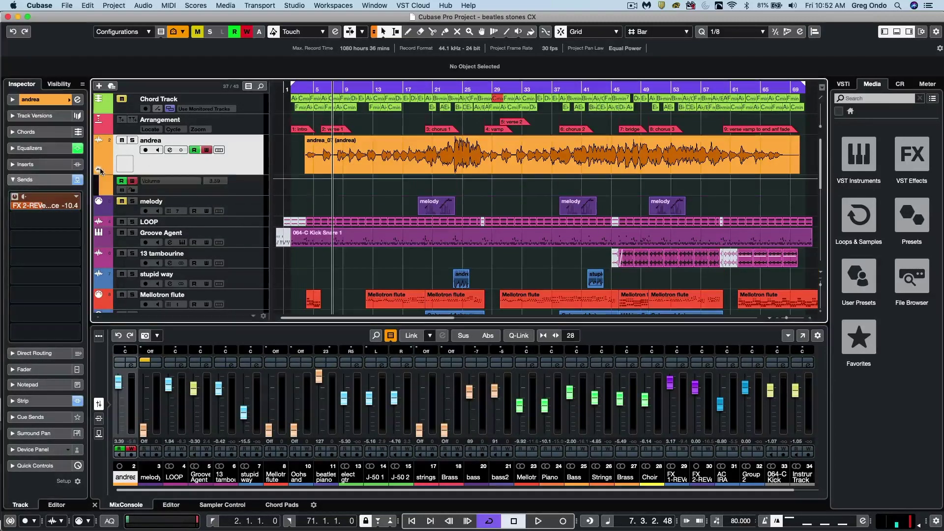
pyautogui.click(177, 182)
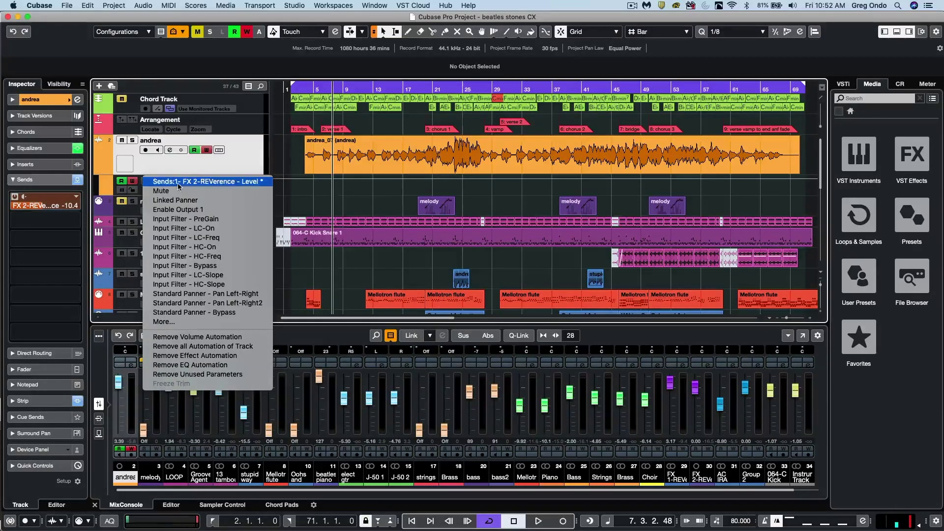
pyautogui.click(233, 181)
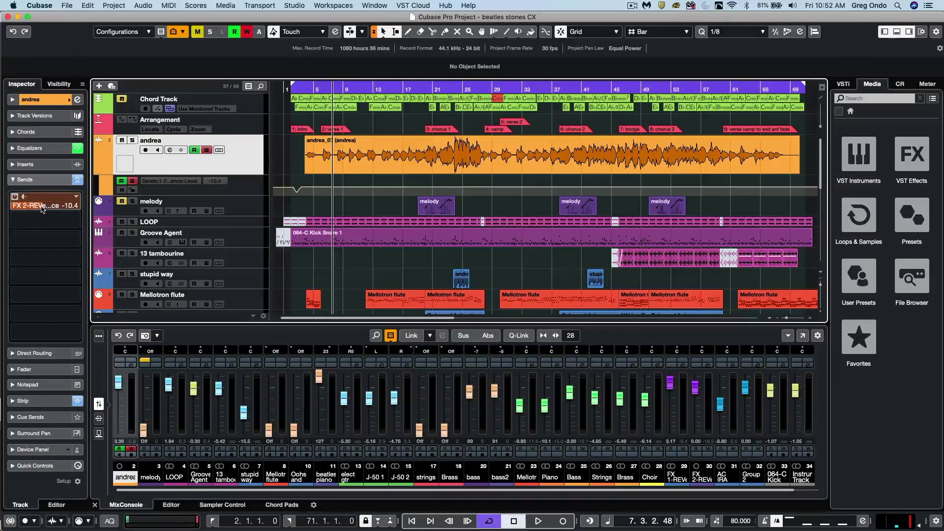
pyautogui.rightClick(42, 208)
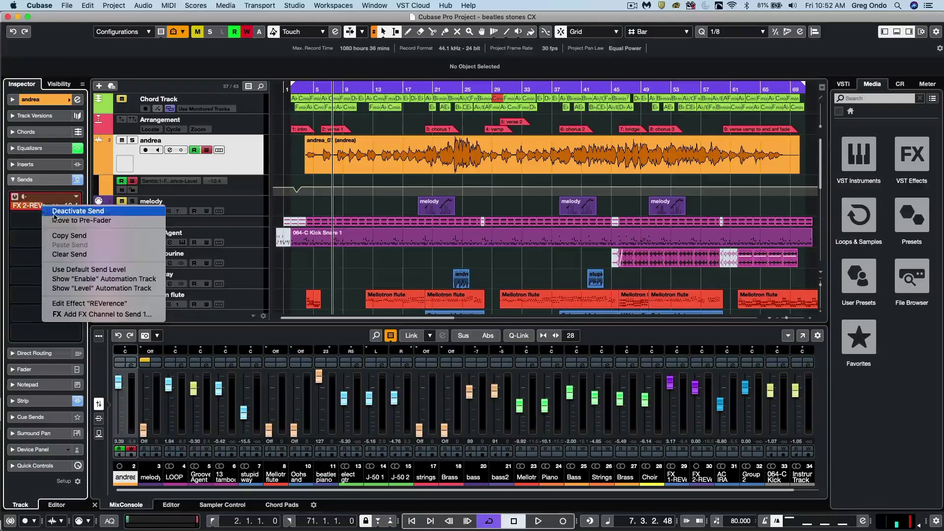
pyautogui.click(54, 212)
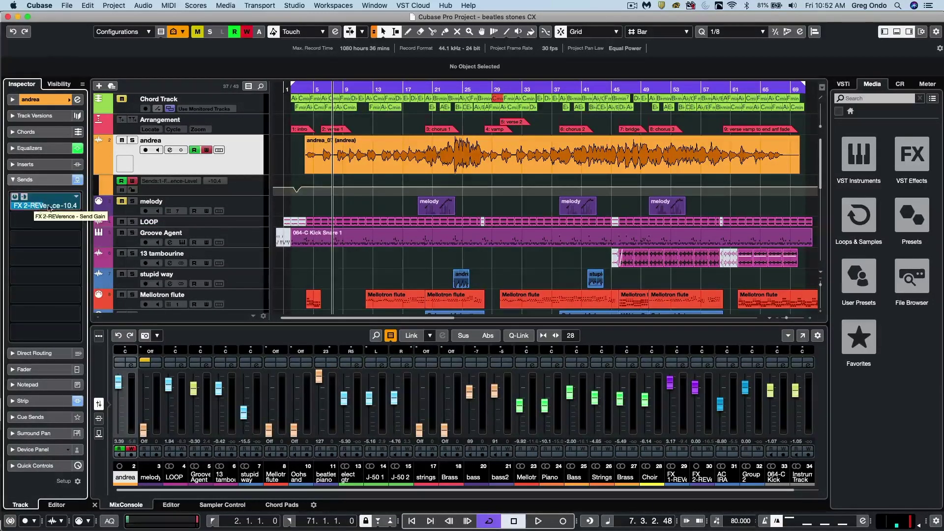
pyautogui.rightClick(40, 209)
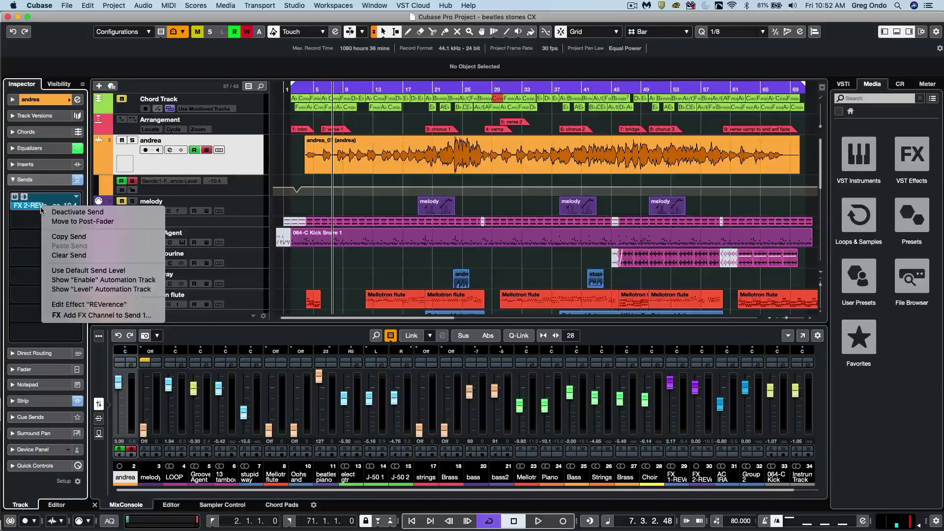
pyautogui.click(67, 221)
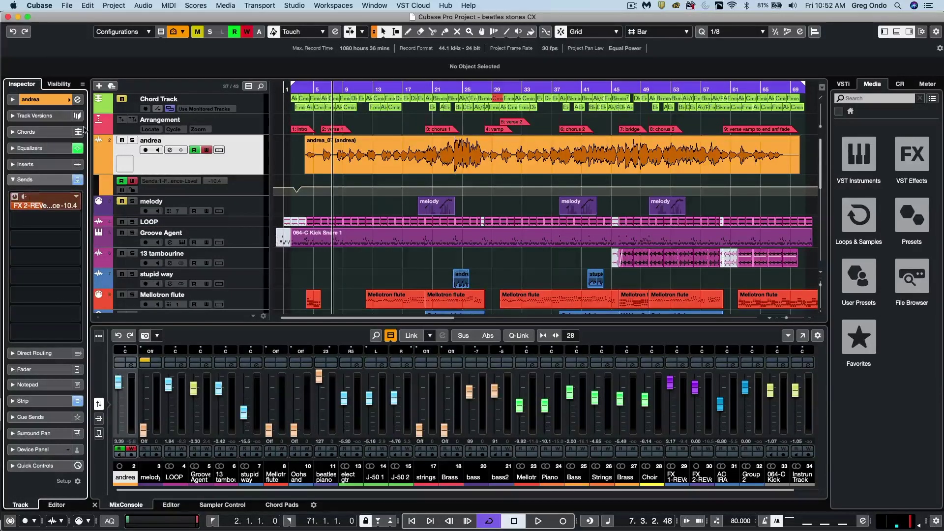
# Open andrea's Channel Settings window and its toolbar menu of visible window sections.
pyautogui.click(78, 100)
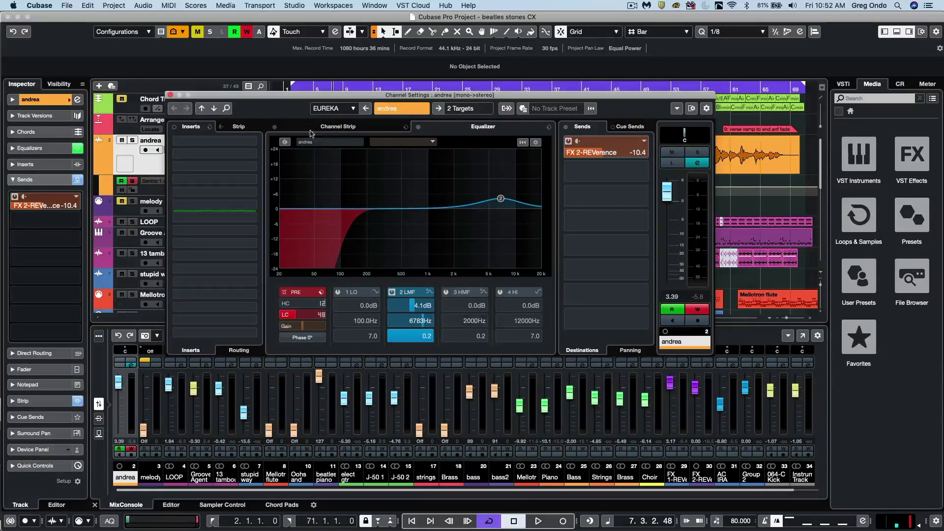
pyautogui.rightClick(289, 105)
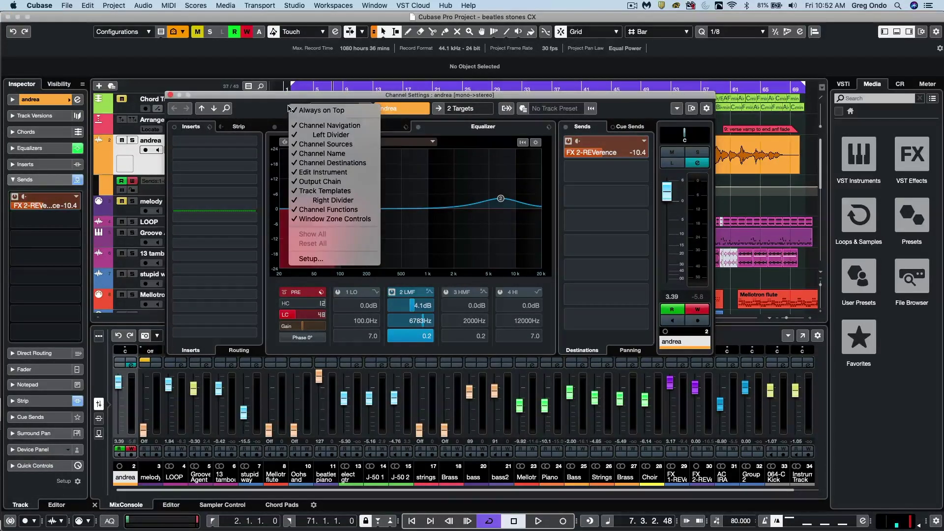
pyautogui.click(432, 134)
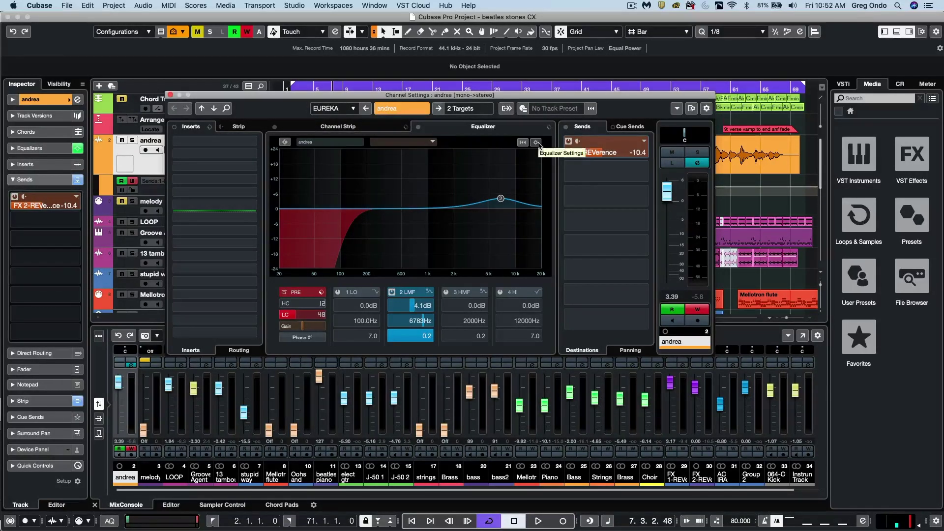
pyautogui.click(536, 143)
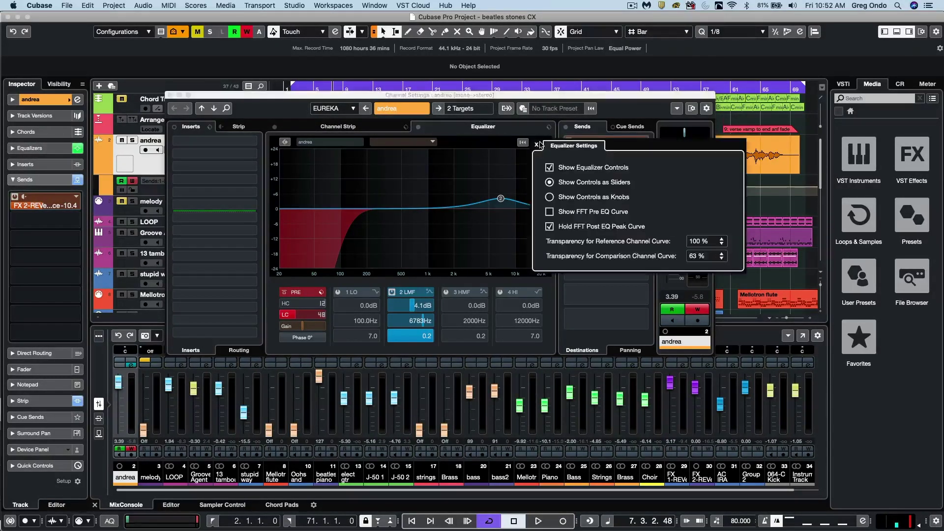
pyautogui.click(549, 167)
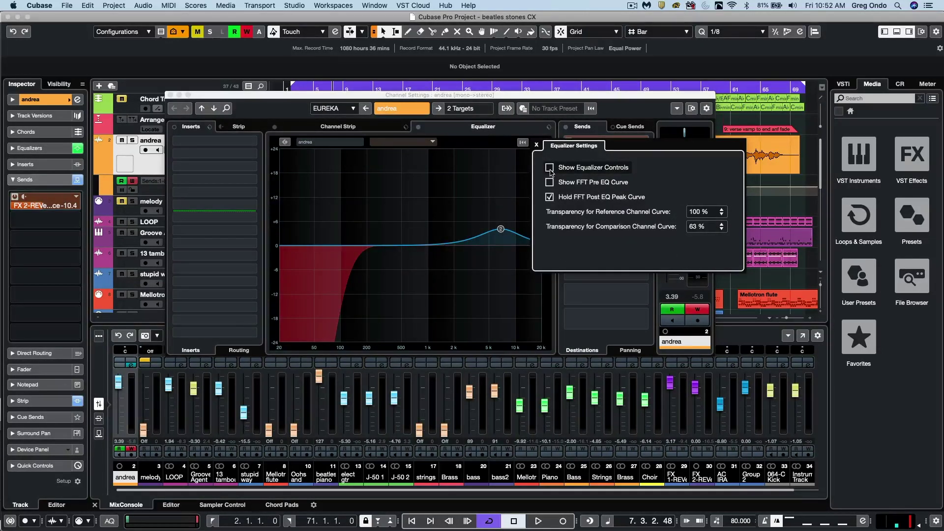
pyautogui.click(550, 167)
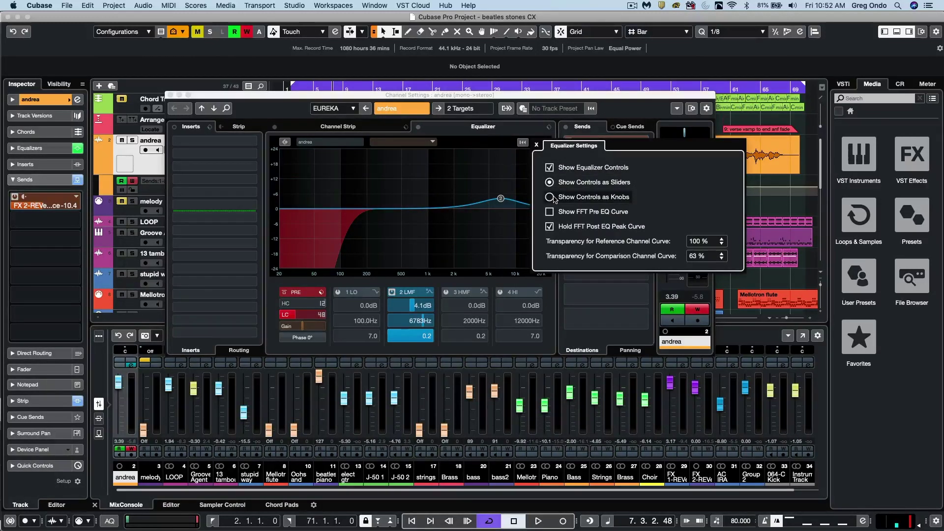
pyautogui.click(549, 197)
pyautogui.click(549, 182)
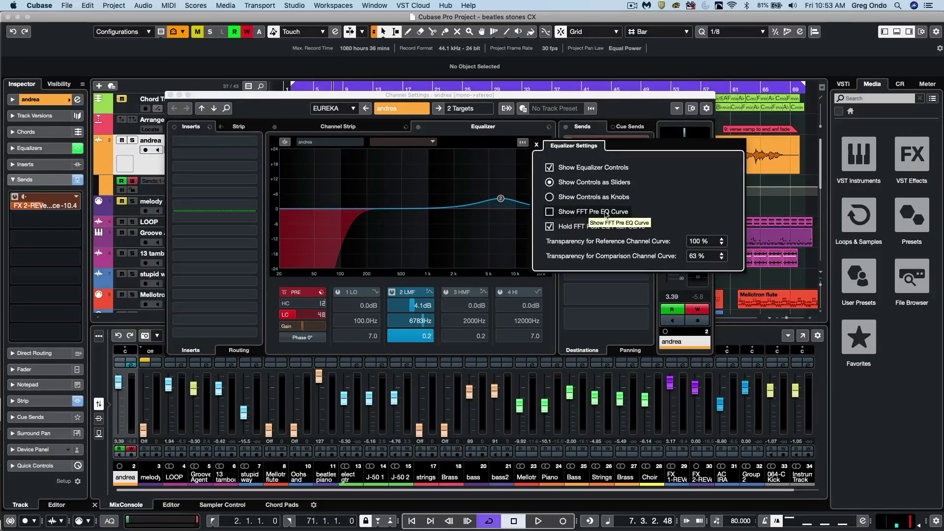
pyautogui.click(448, 232)
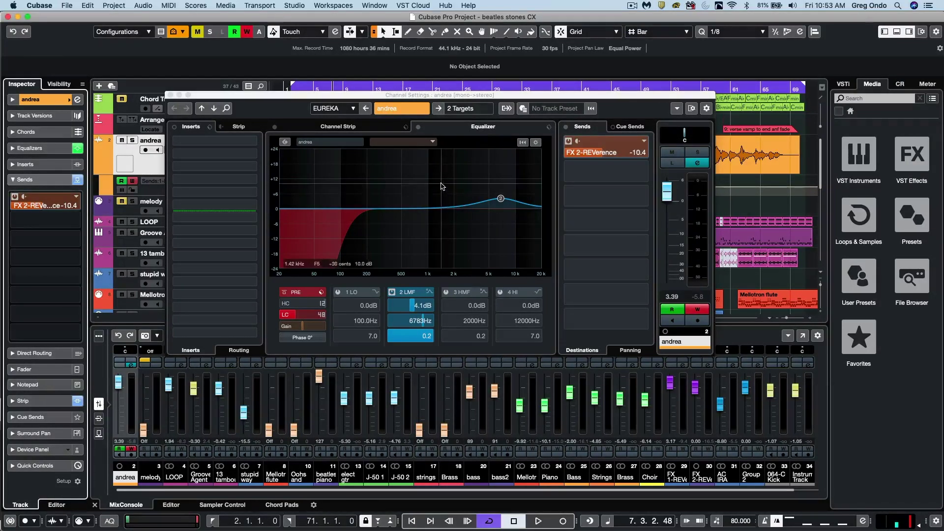
# During playback, enable Show FFT Pre EQ Curve in andrea's Equalizer Settings, keeping post-EQ peak hold on.
pyautogui.press('space')
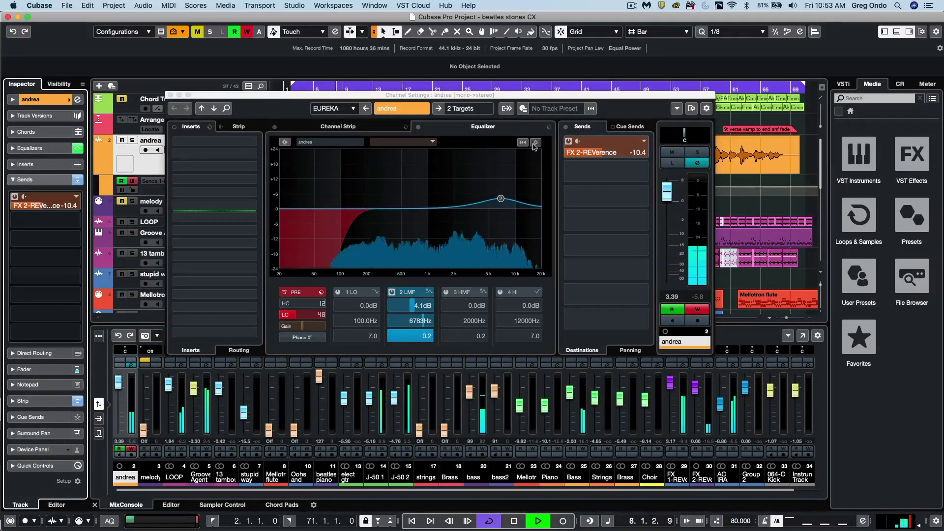
pyautogui.click(537, 143)
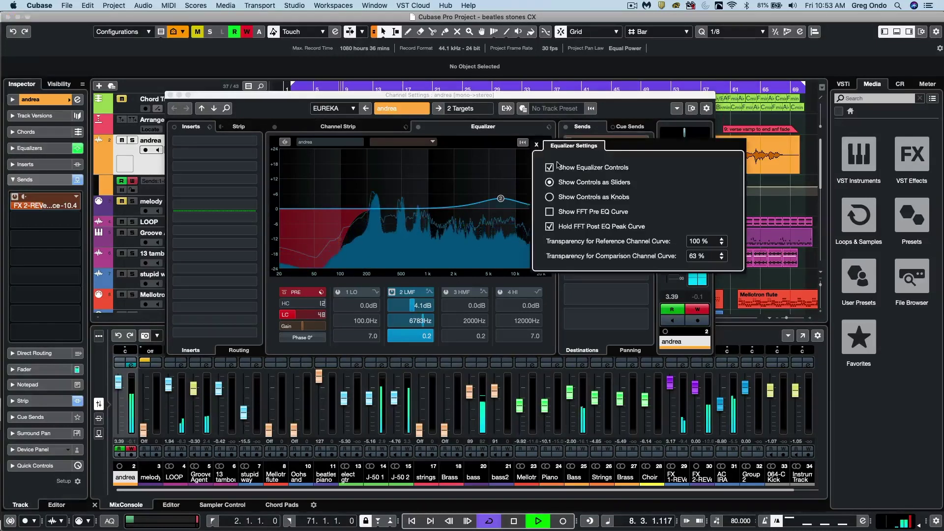
pyautogui.click(550, 212)
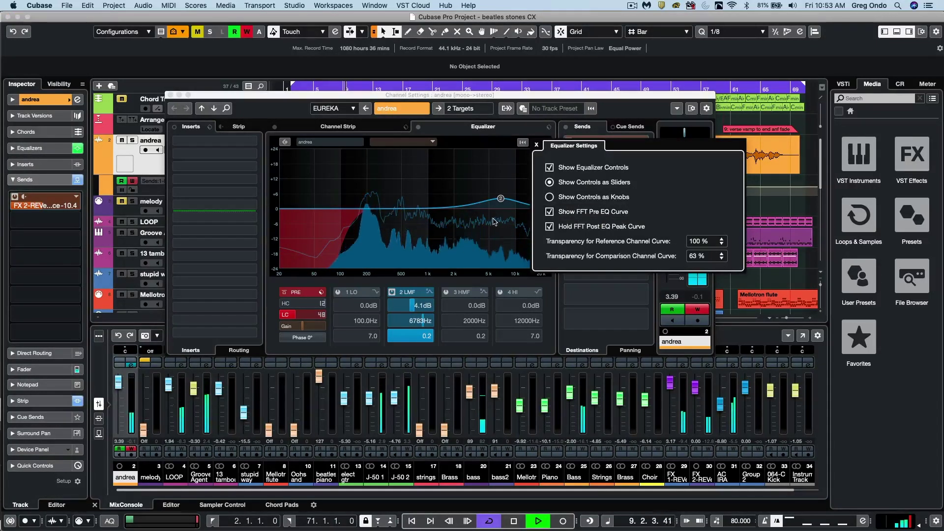
pyautogui.click(549, 227)
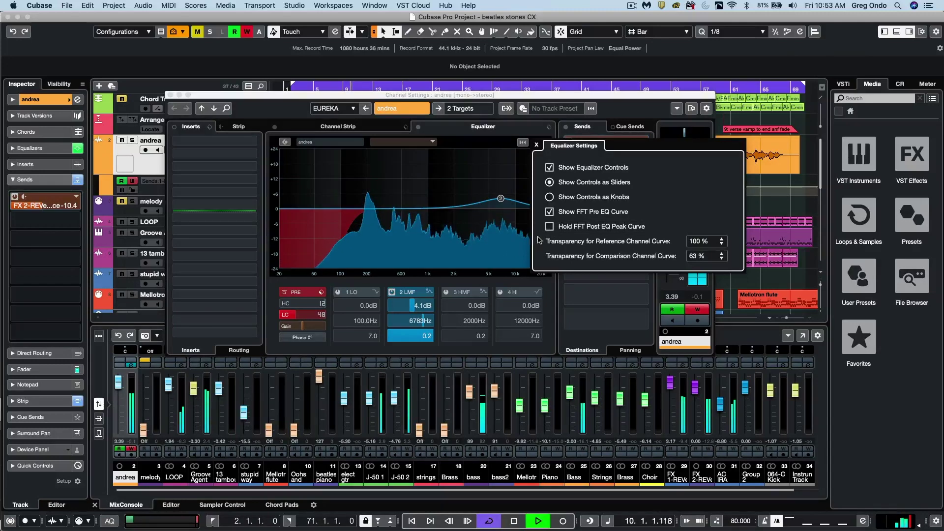
pyautogui.click(549, 226)
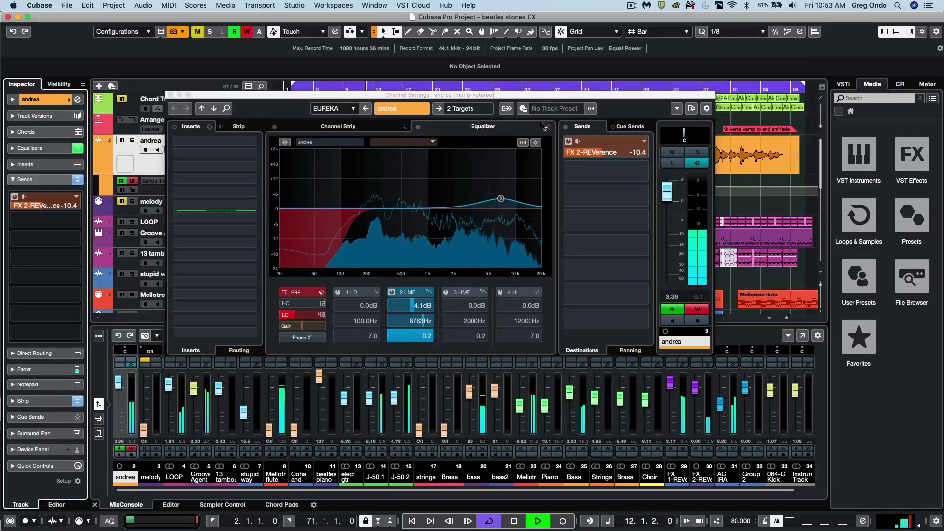
pyautogui.press('space')
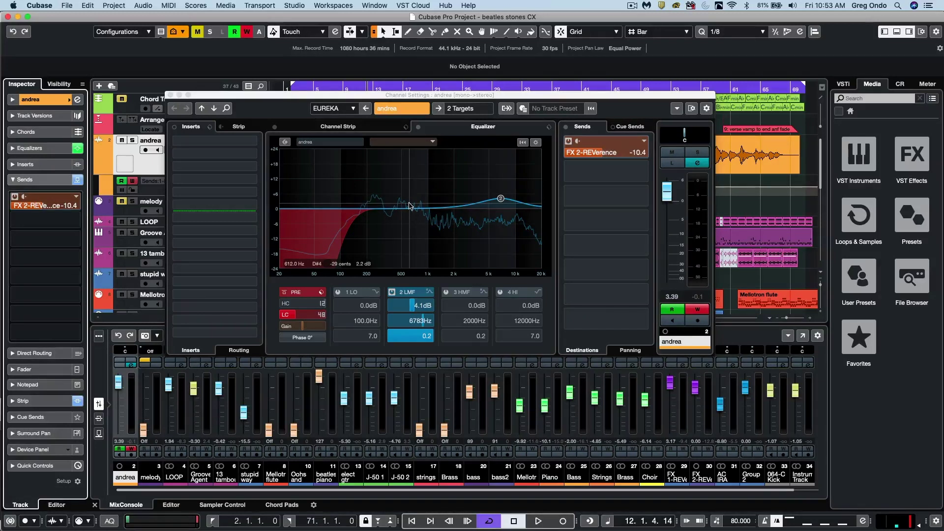
# Turn on EQ curve comparison with the J-50 1 channel and start playback.
pyautogui.click(284, 145)
pyautogui.click(285, 143)
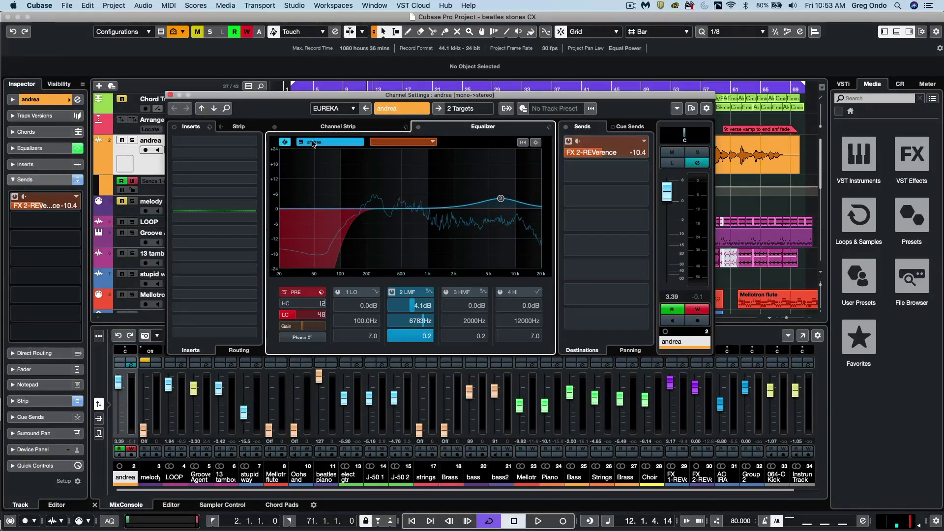
pyautogui.click(433, 143)
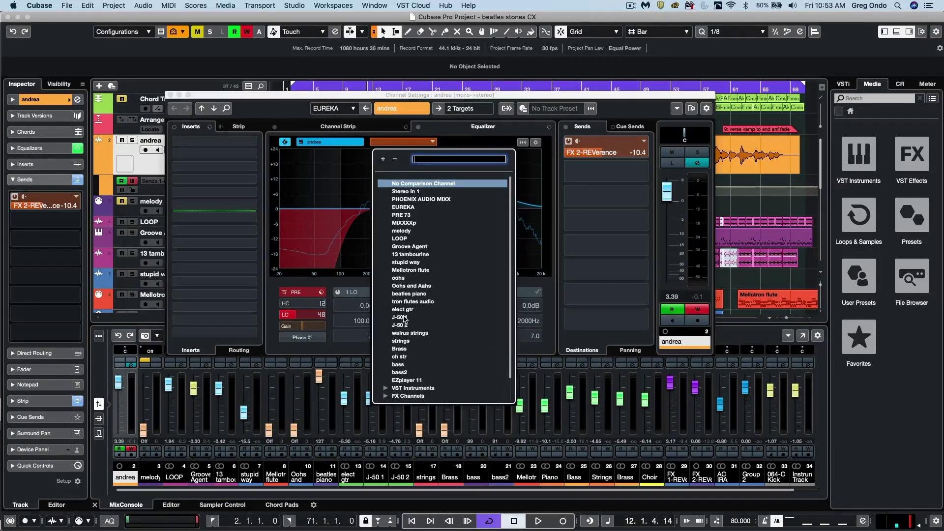
pyautogui.click(407, 317)
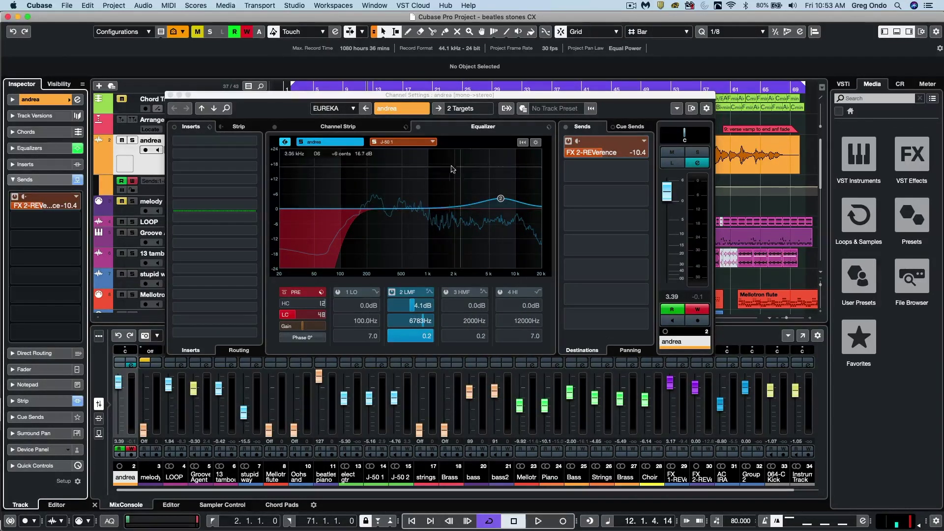
pyautogui.press('space')
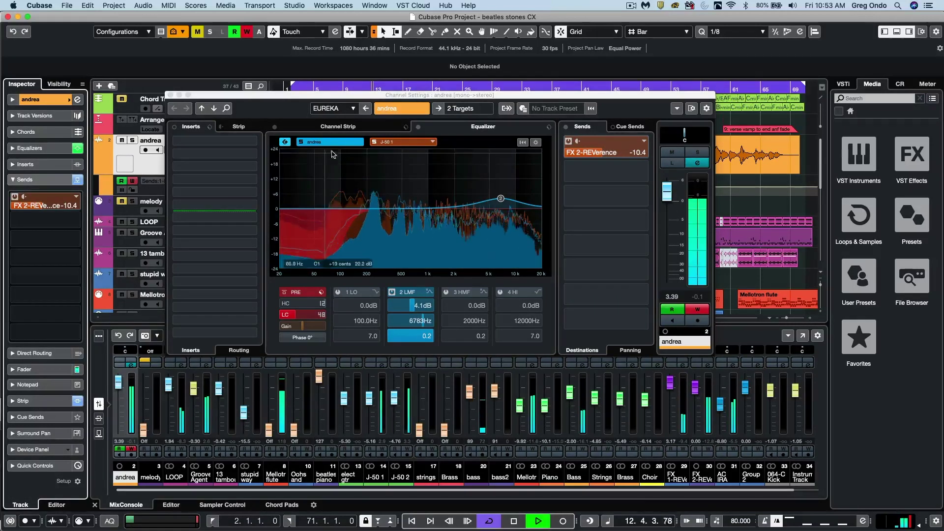
# Raise andrea's band 2 to about 9.8 dB, then boost J-50 1's band 3 to 11.6 dB at 292.5 Hz.
pyautogui.click(501, 198)
pyautogui.moveTo(501, 199); pyautogui.dragTo(501, 186)
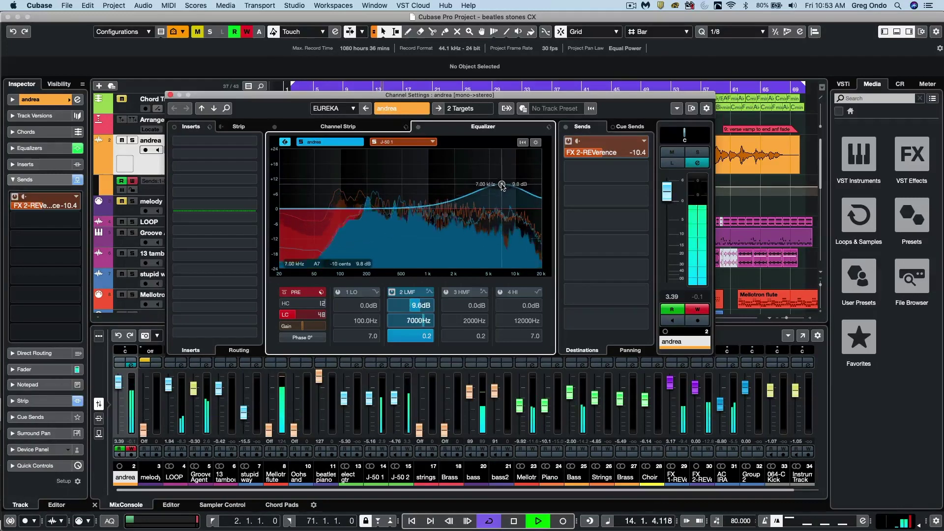
pyautogui.click(404, 142)
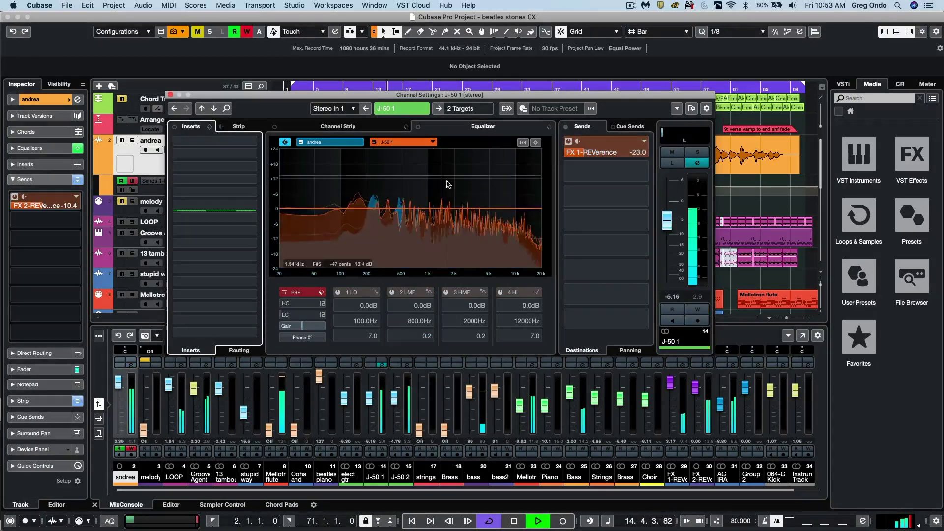
pyautogui.moveTo(437, 199); pyautogui.dragTo(382, 181)
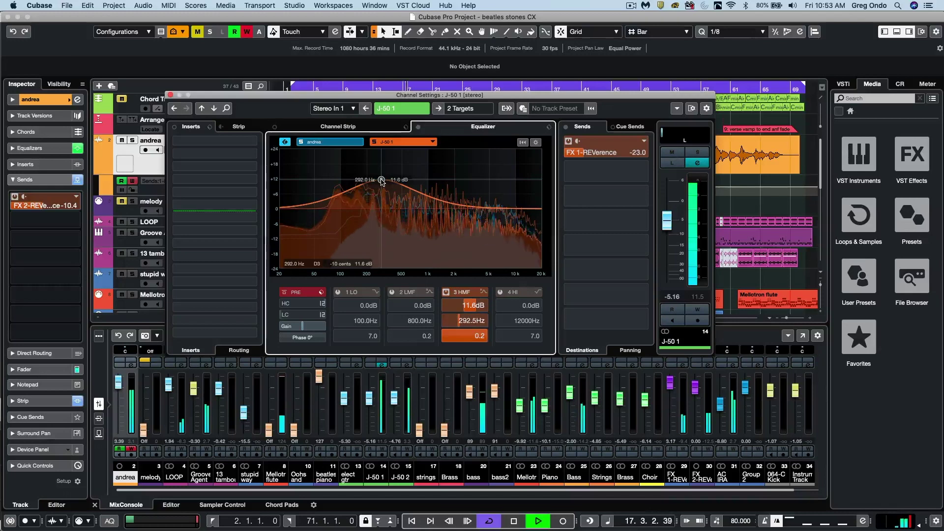
pyautogui.press('space')
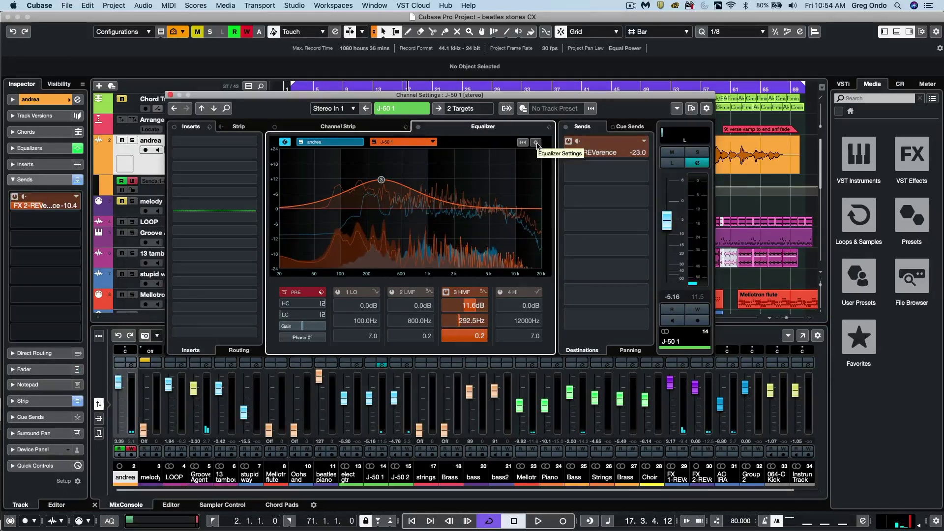
pyautogui.click(536, 144)
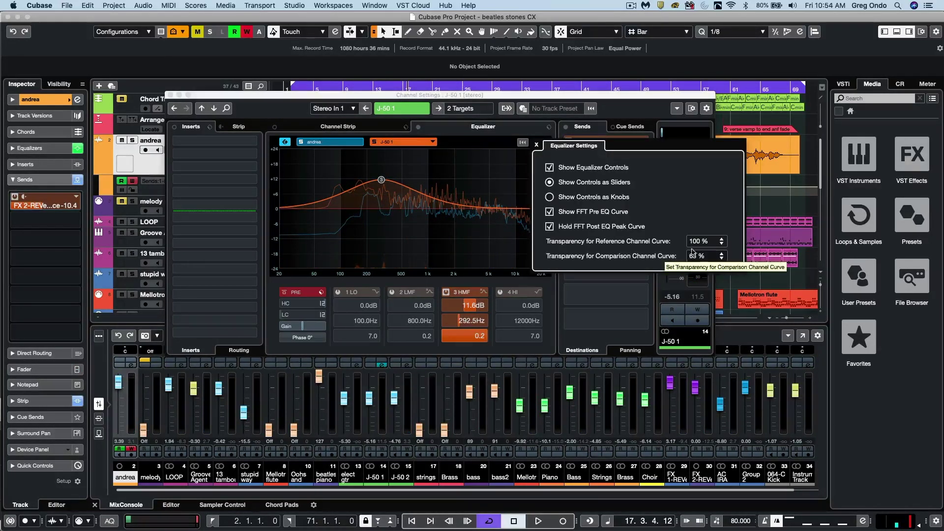
# Lower the Reference Channel Curve transparency to 89 %, then close the EQ settings and Channel Settings window.
pyautogui.scroll(-1, 701, 244)
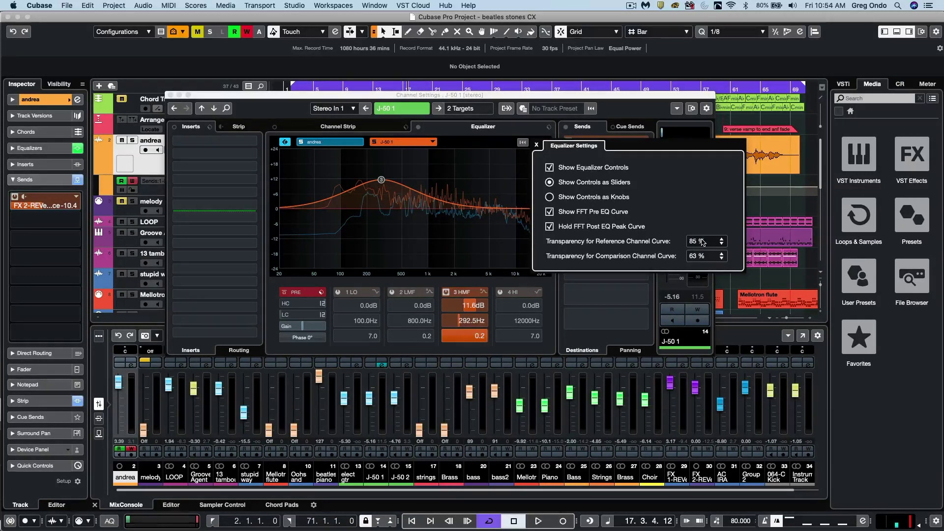
pyautogui.click(536, 145)
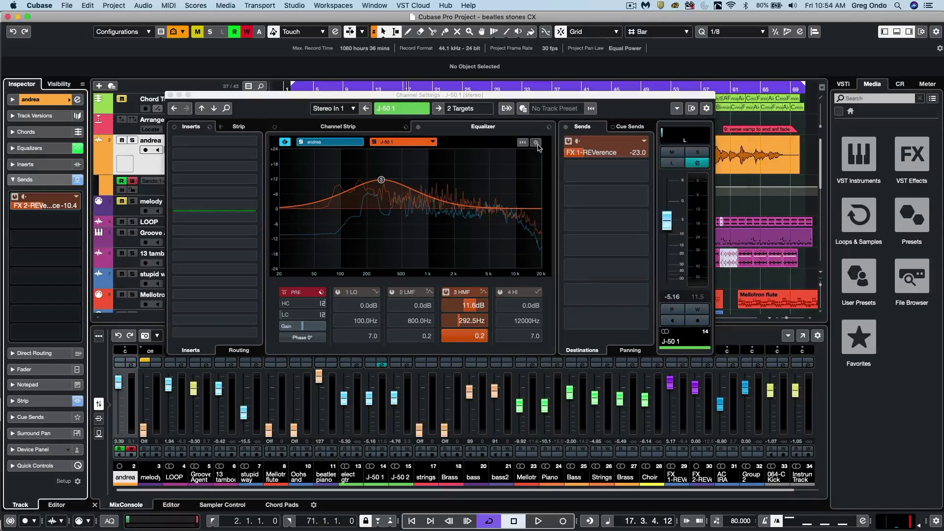
pyautogui.click(170, 94)
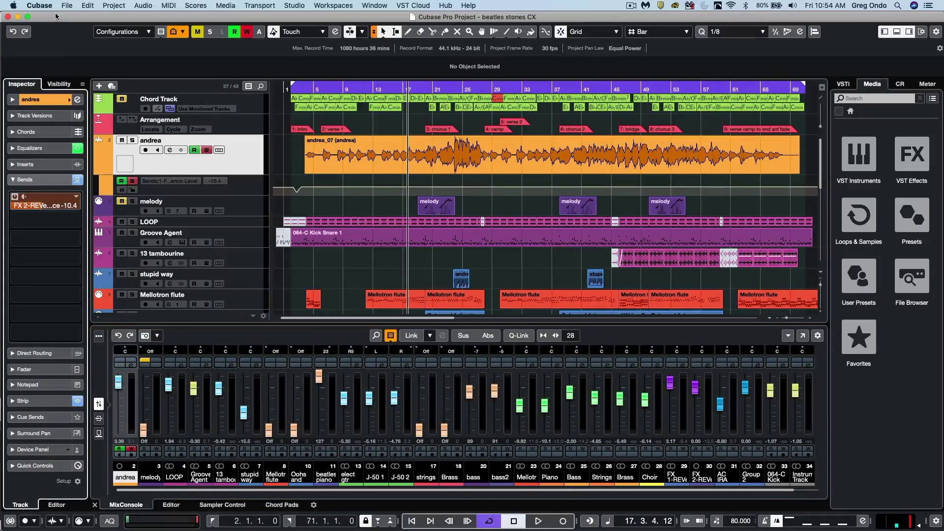
# Tick MixConsole Channels under Preferences > Track & MixConsole Channel Colors and confirm with OK.
pyautogui.click(40, 6)
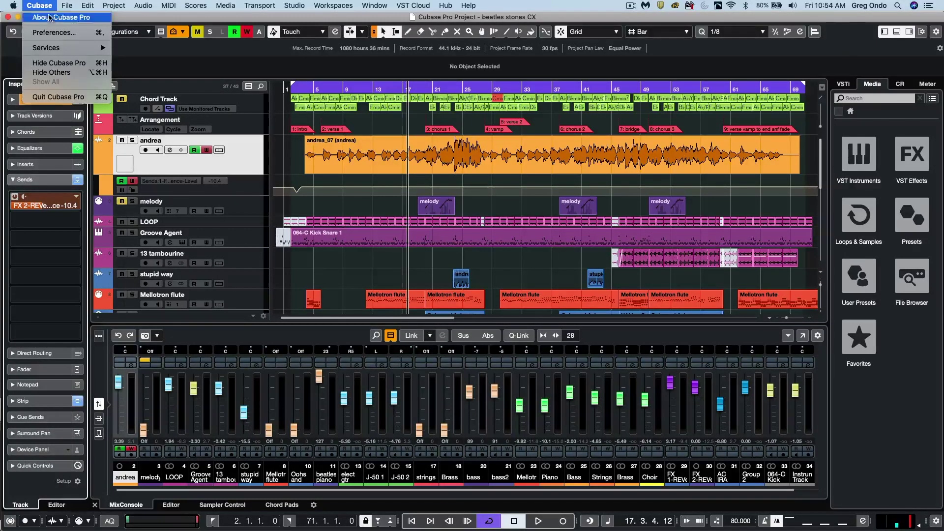
pyautogui.click(52, 32)
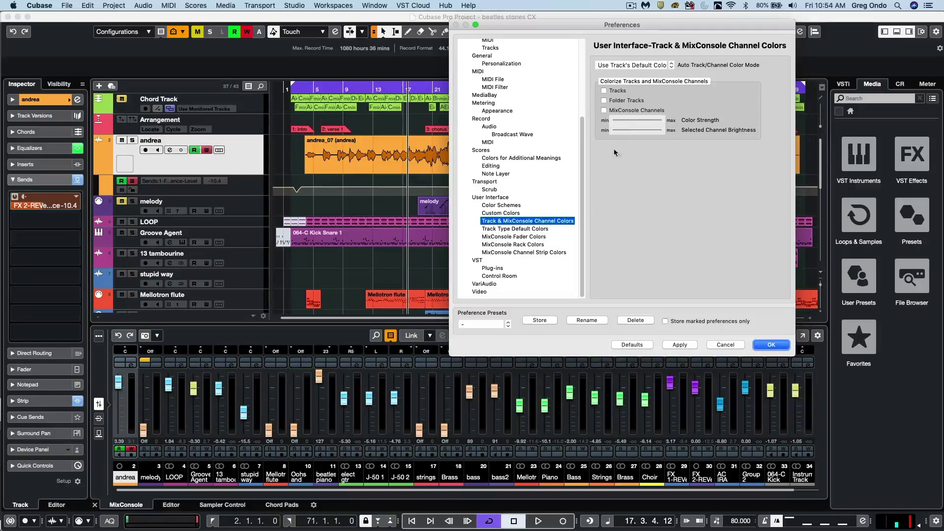
pyautogui.click(604, 110)
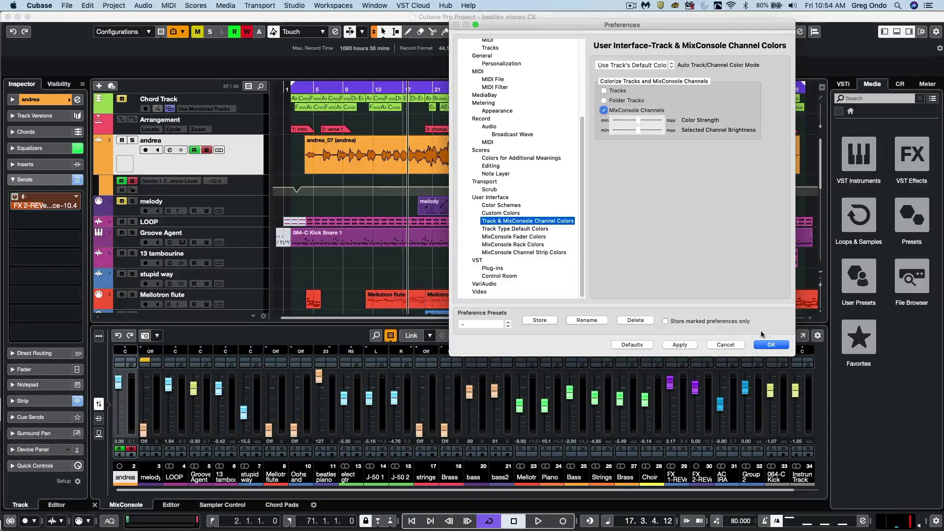
pyautogui.click(771, 344)
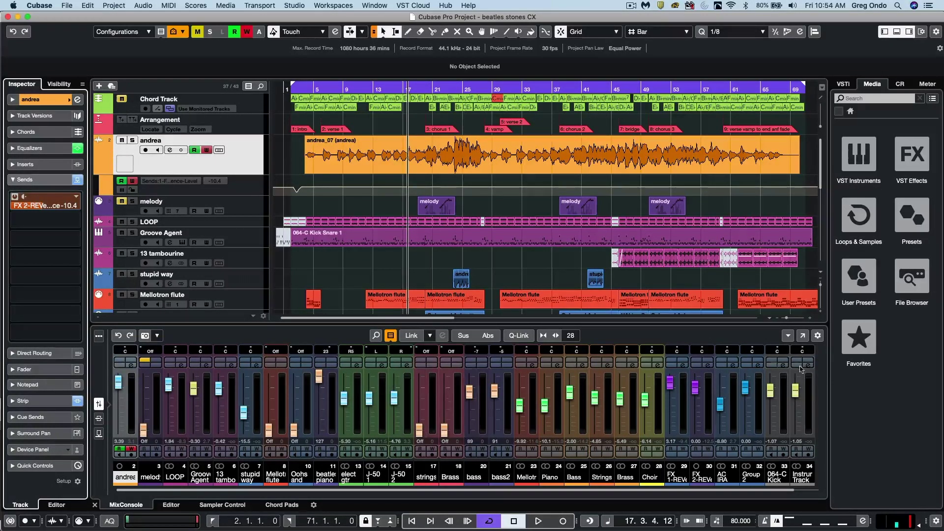
# Open the MixConsole in its own window, select Groove Agent, 13 tambourine and stupid way, then reopen colour preferences.
pyautogui.click(803, 335)
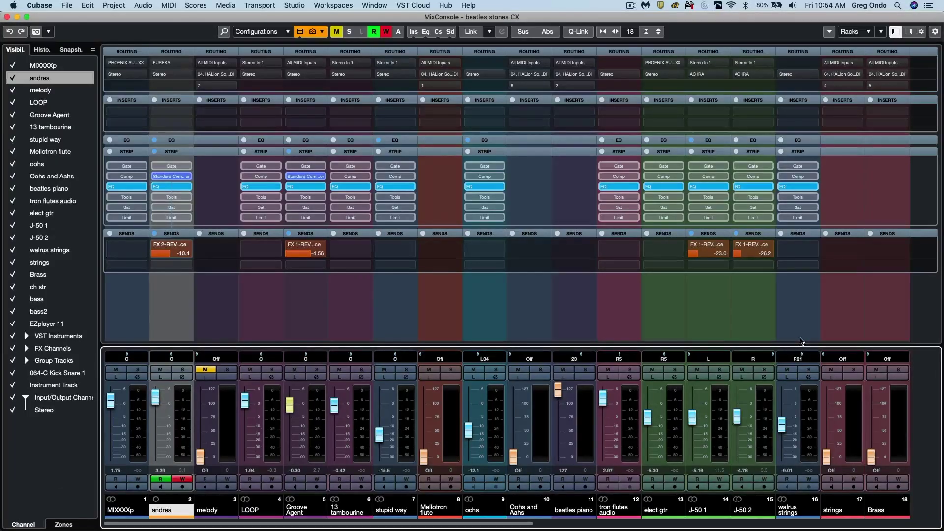
pyautogui.click(320, 430)
pyautogui.click(366, 428)
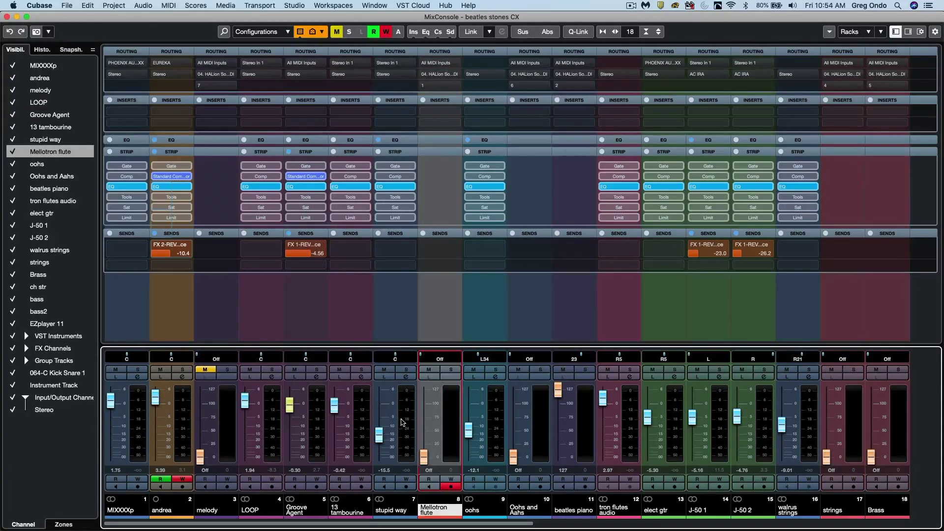
pyautogui.click(406, 422)
pyautogui.click(363, 423)
pyautogui.click(317, 426)
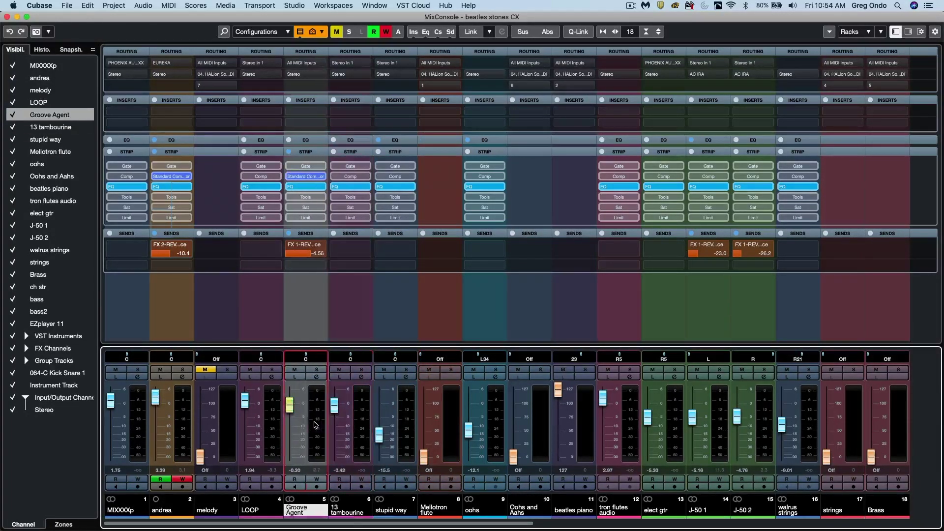
pyautogui.click(40, 7)
pyautogui.click(43, 28)
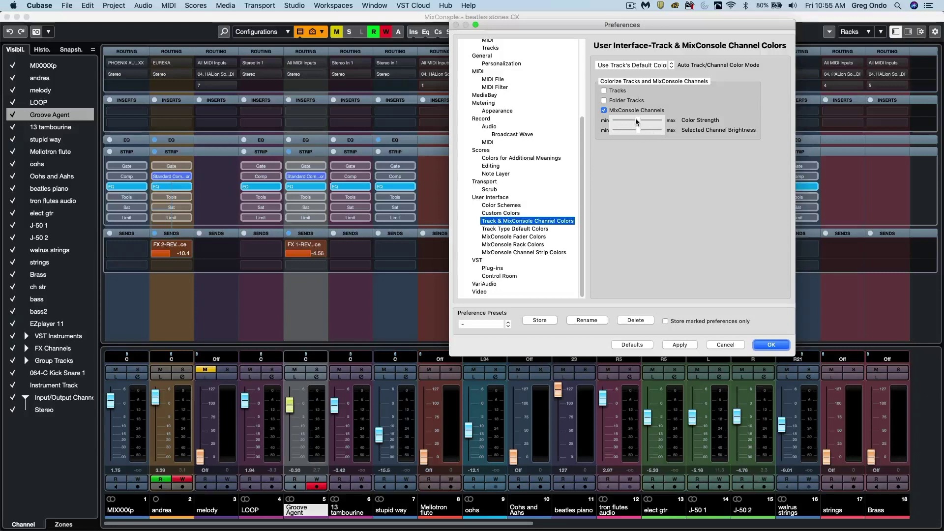
# Raise Selected Channel Brightness, apply it and close Preferences.
pyautogui.moveTo(636, 133); pyautogui.dragTo(648, 133)
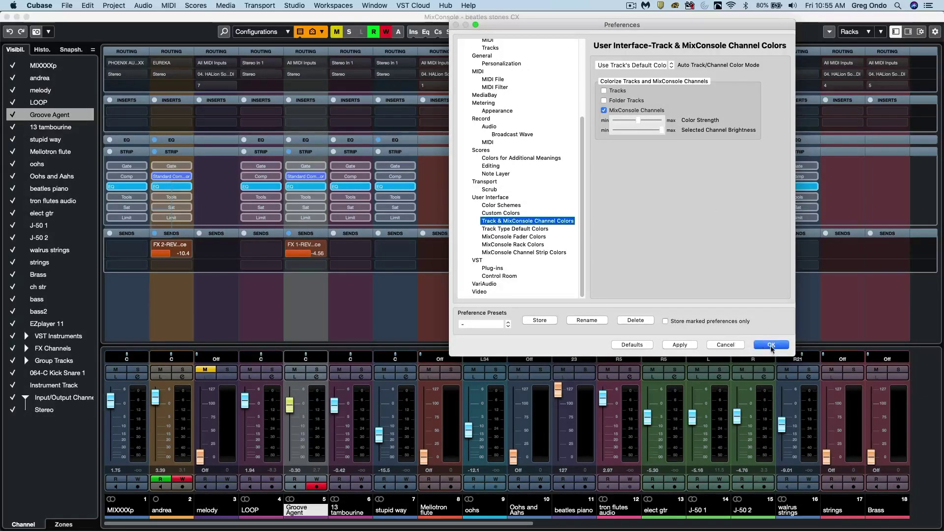
pyautogui.click(679, 345)
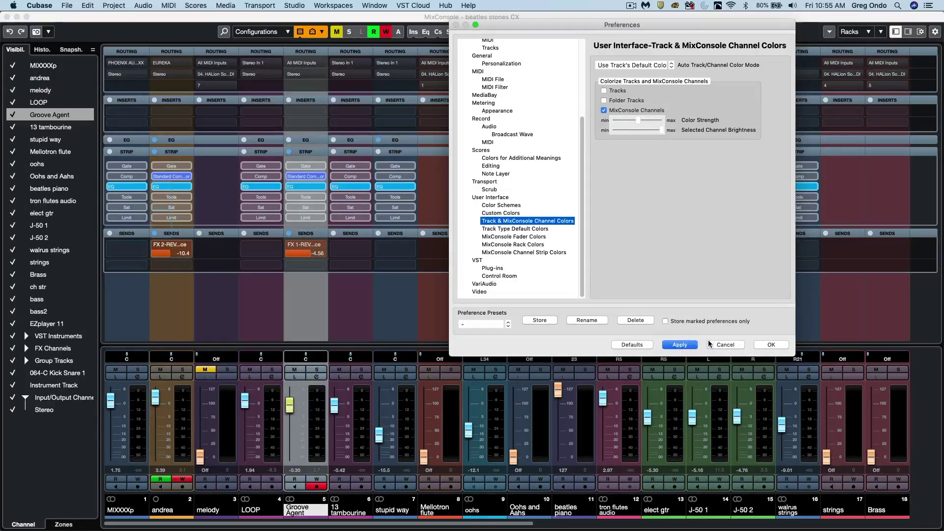
pyautogui.click(771, 344)
# Select the oohs, Mellotron flute, stupid way, 13 tambourine, Oohs and Aahs, and tron flutes channels to compare.
pyautogui.click(485, 418)
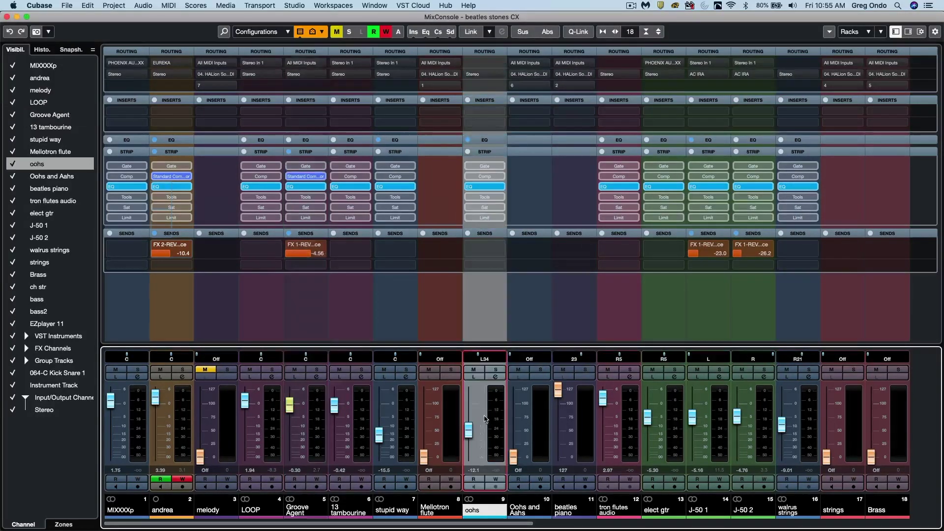
pyautogui.click(433, 417)
pyautogui.click(383, 419)
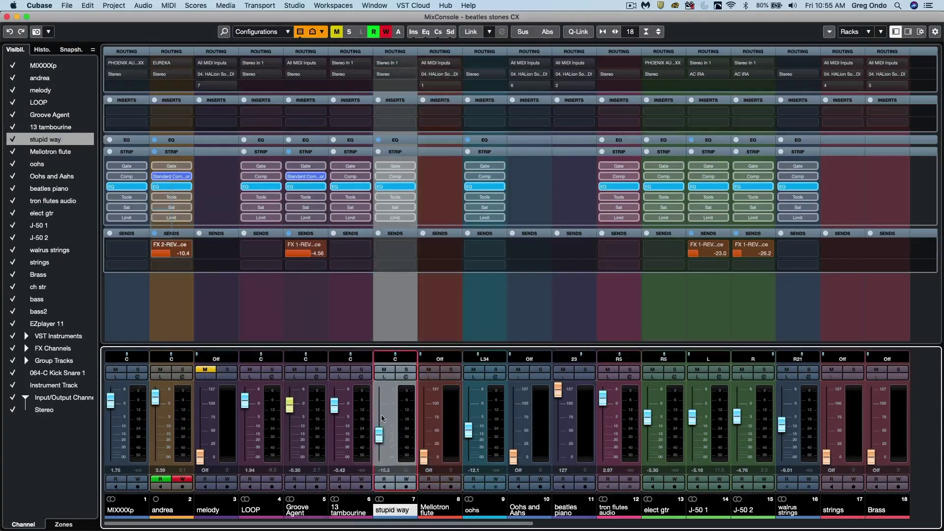
pyautogui.click(365, 419)
pyautogui.click(487, 411)
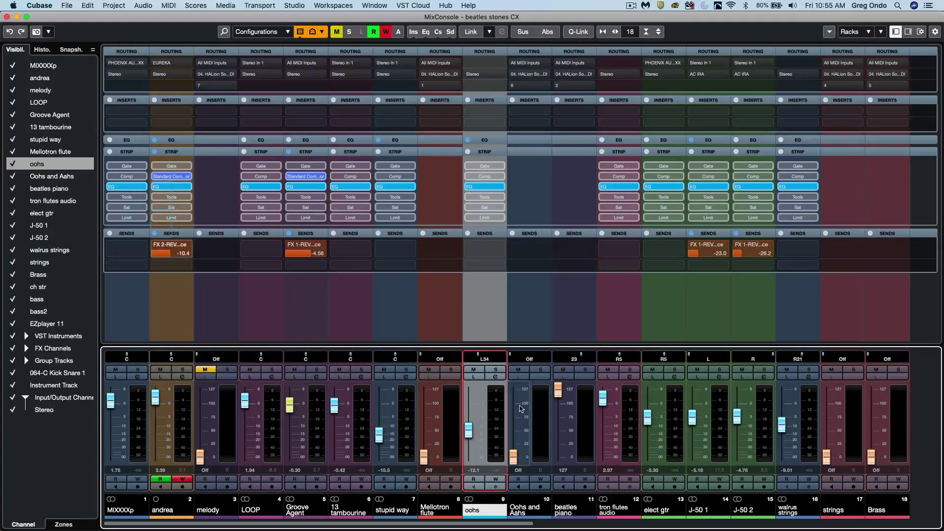
pyautogui.click(522, 409)
pyautogui.click(633, 402)
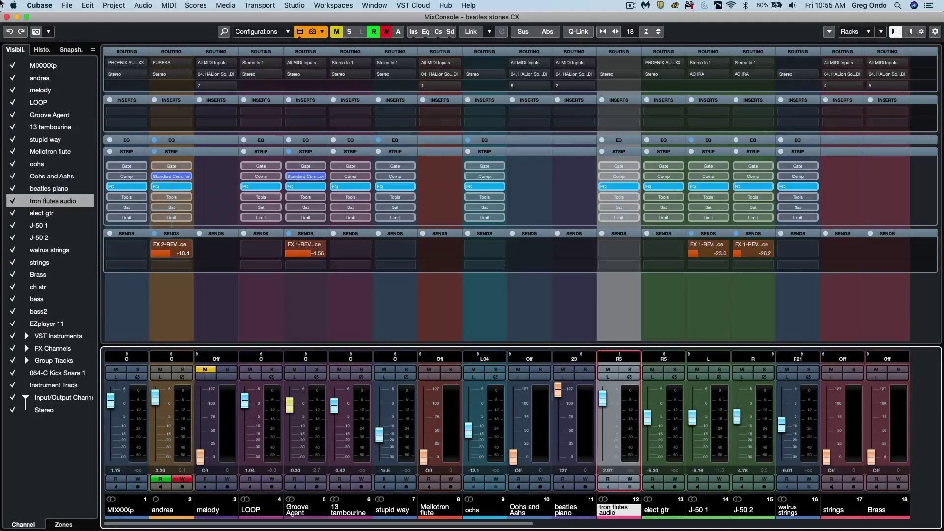
# In colour preferences, apply maximum Color Strength, then pull it back to about three-quarters and confirm.
pyautogui.click(44, 7)
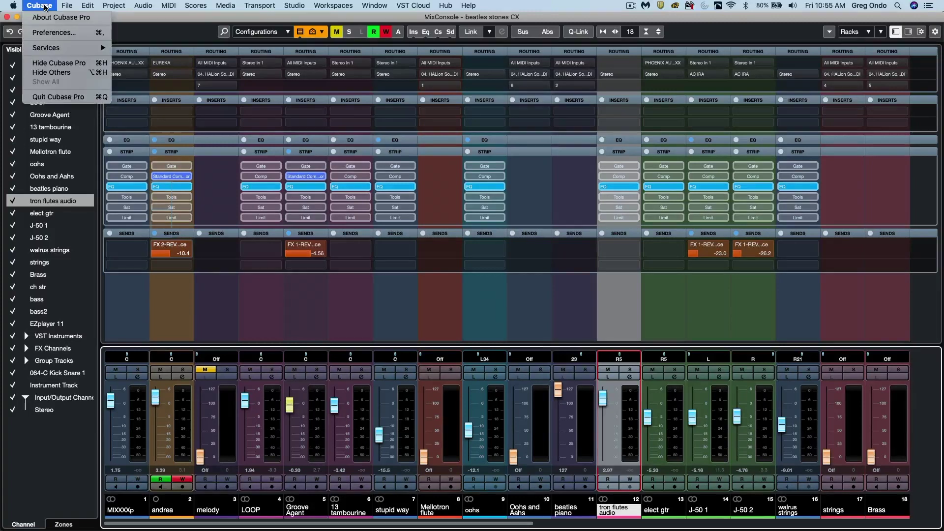
pyautogui.click(53, 33)
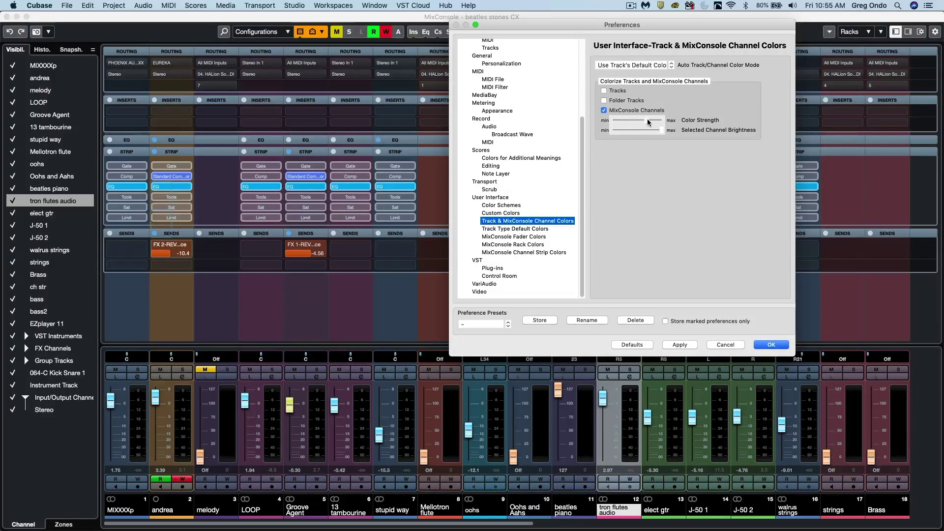
pyautogui.moveTo(637, 119); pyautogui.dragTo(662, 121)
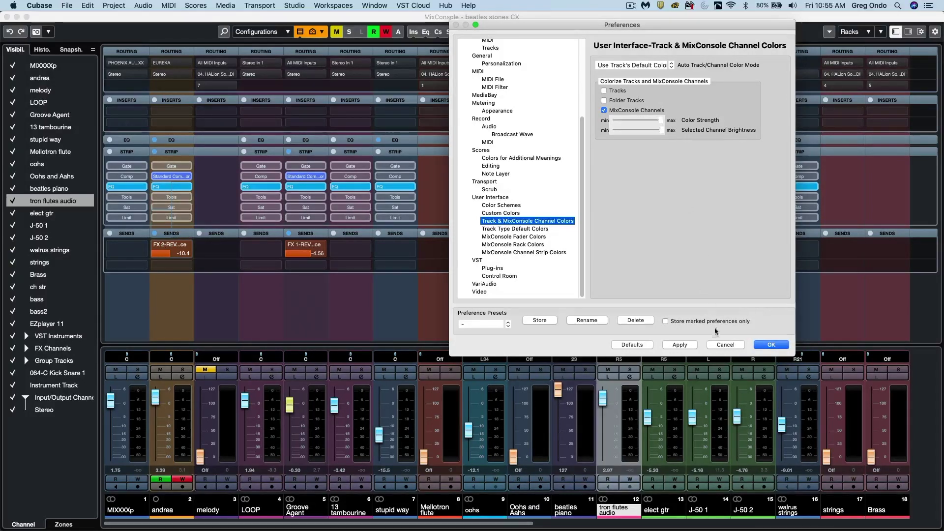
pyautogui.click(689, 346)
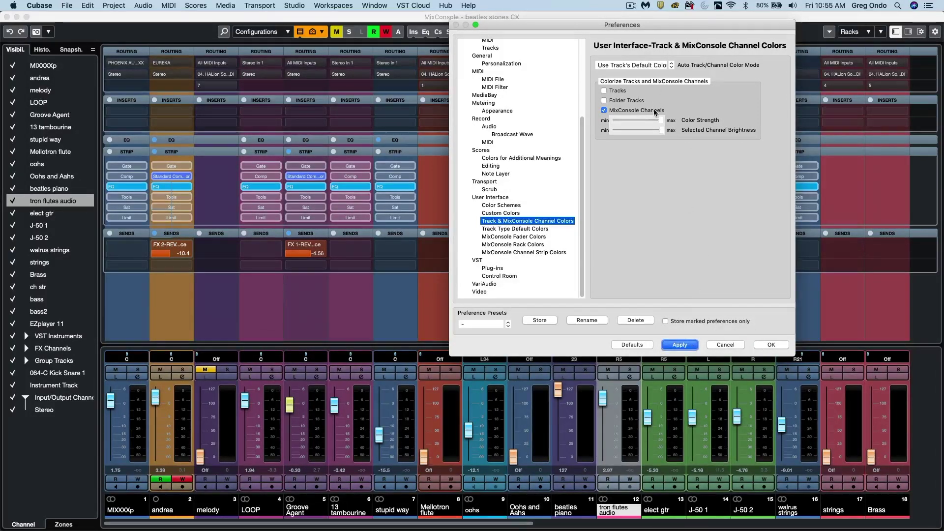
pyautogui.moveTo(662, 122); pyautogui.dragTo(651, 121)
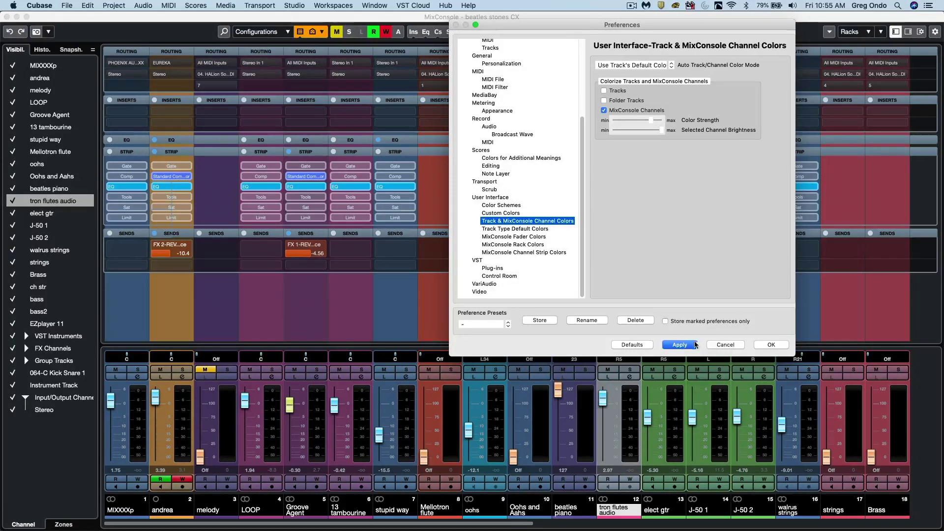
pyautogui.click(688, 345)
pyautogui.click(770, 344)
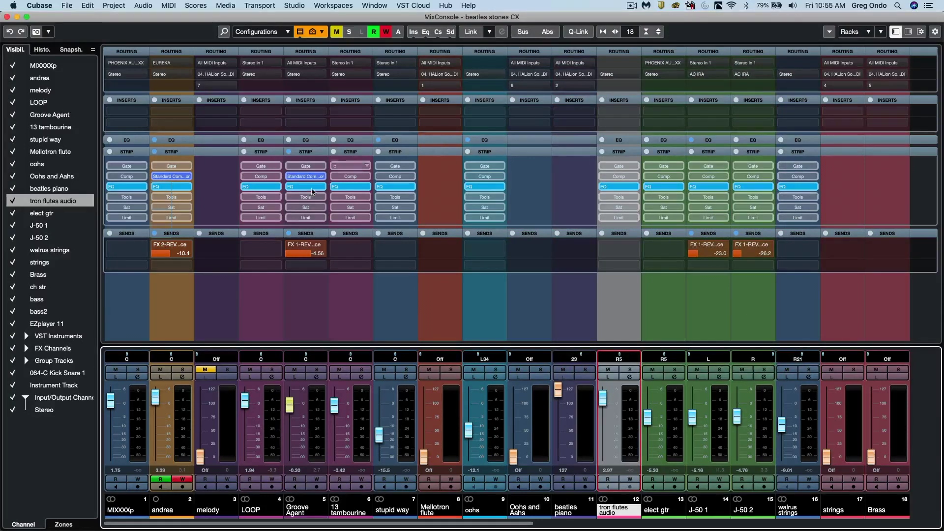
pyautogui.moveTo(332, 266)
pyautogui.moveTo(789, 251)
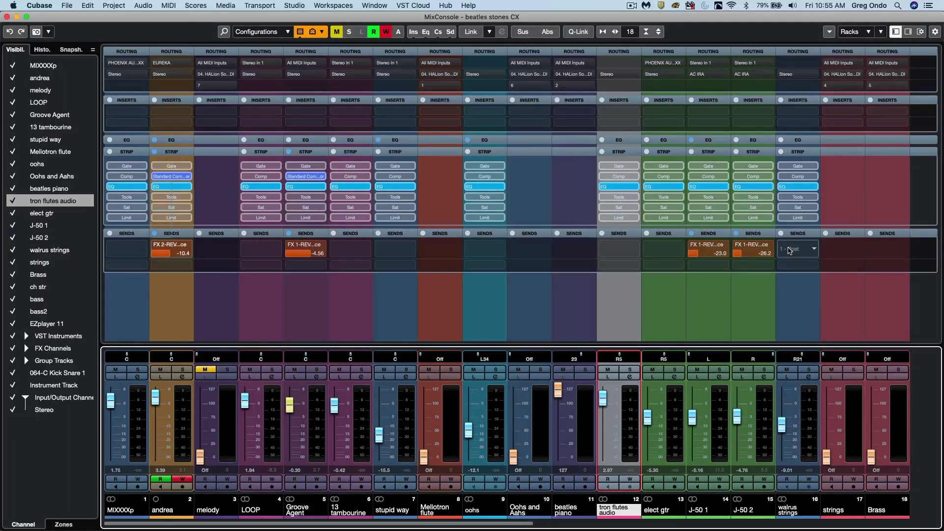